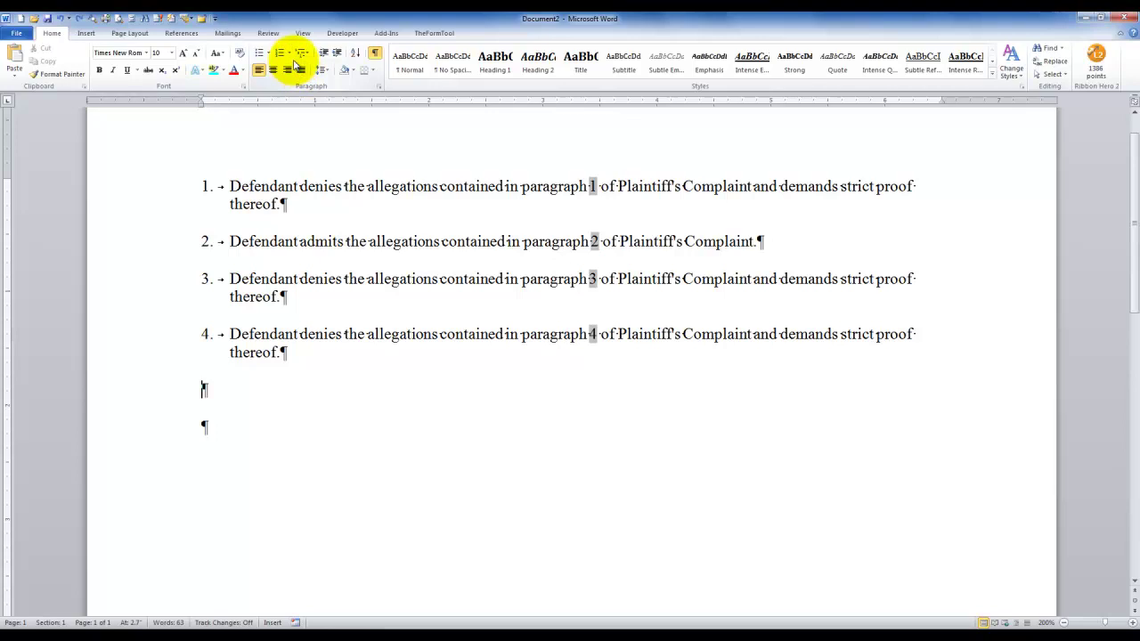
# - Number the empty paragraph as item 5 and paste in 'Defendant denies the allegations contained in paragraph'
pyautogui.click(289, 57)
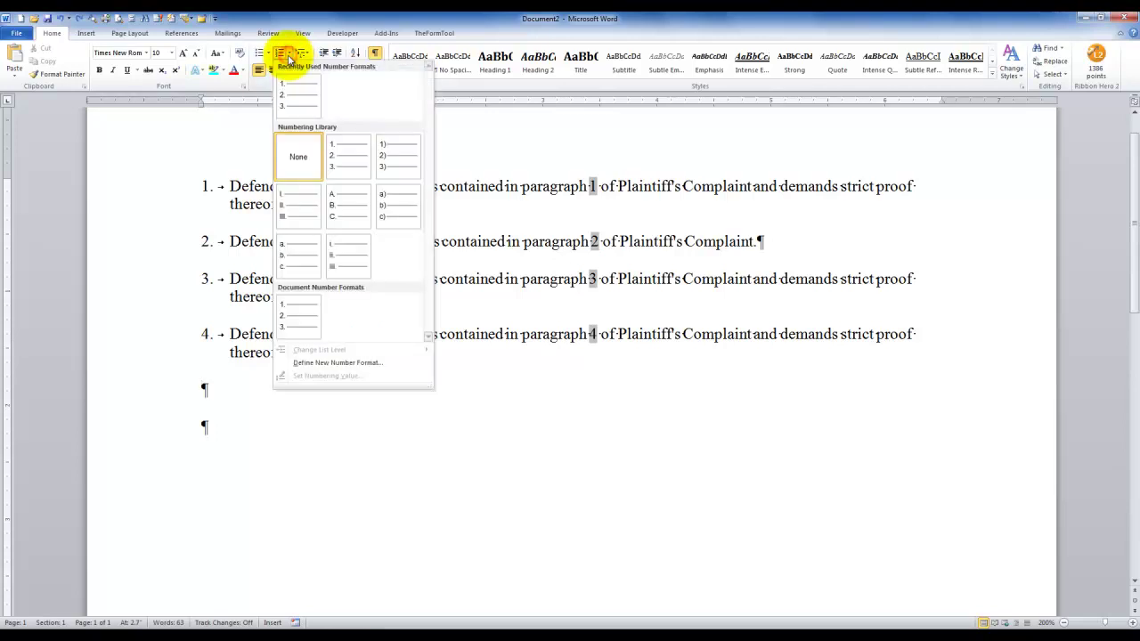
pyautogui.click(289, 308)
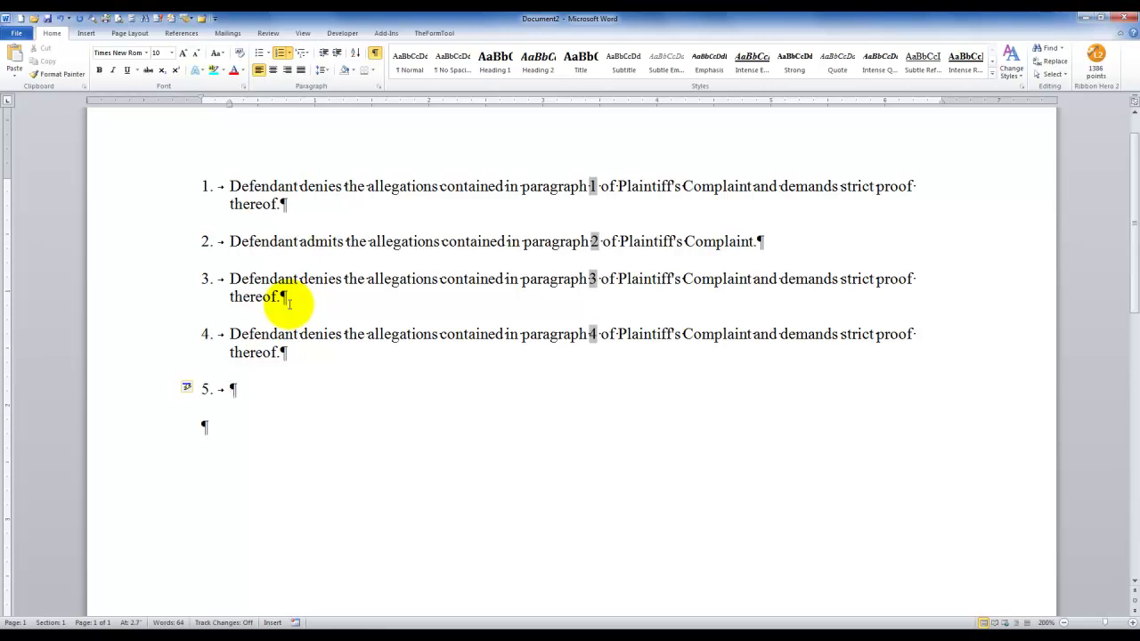
pyautogui.write('Defendant denies the allegations contained in paragraph')
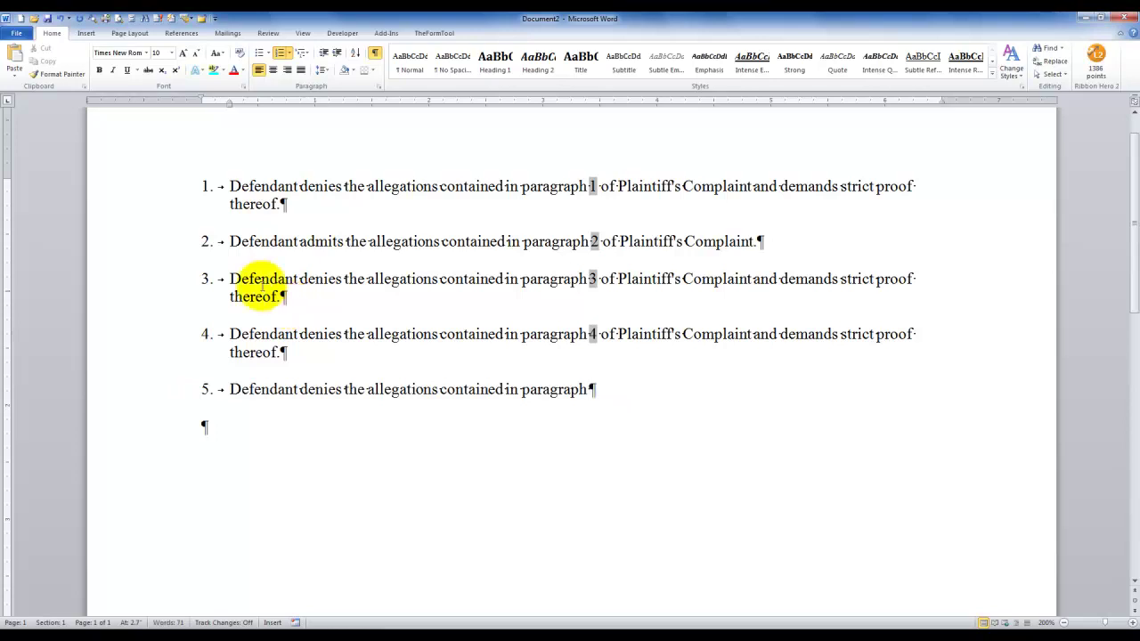
# - Insert a StyleRef field for the List Number style with Insert paragraph number ticked
pyautogui.click(89, 34)
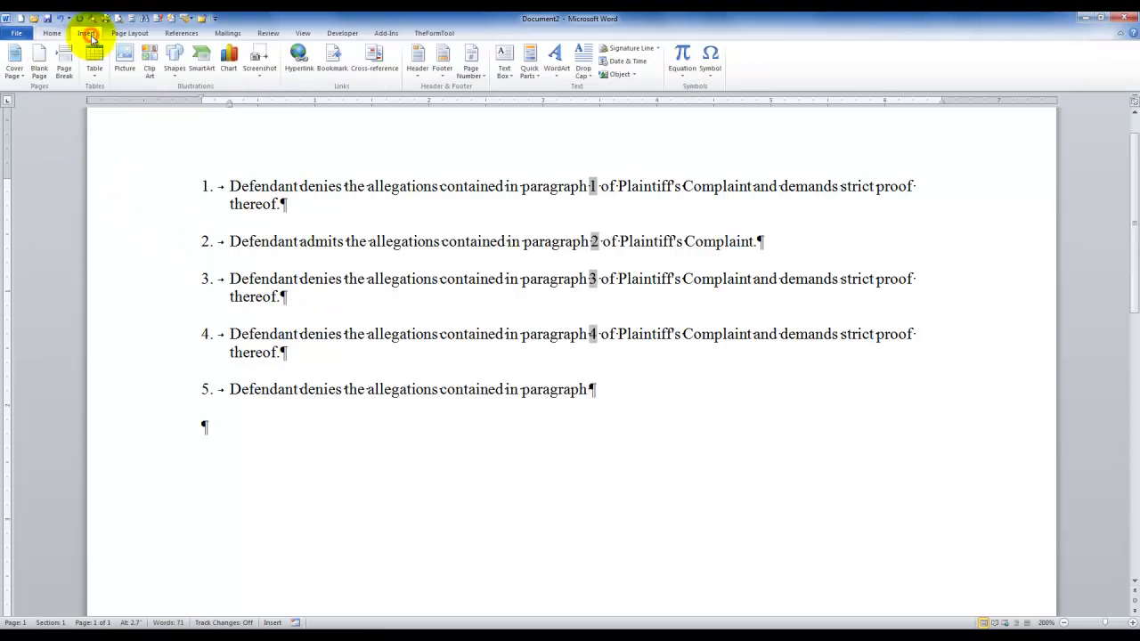
pyautogui.click(534, 79)
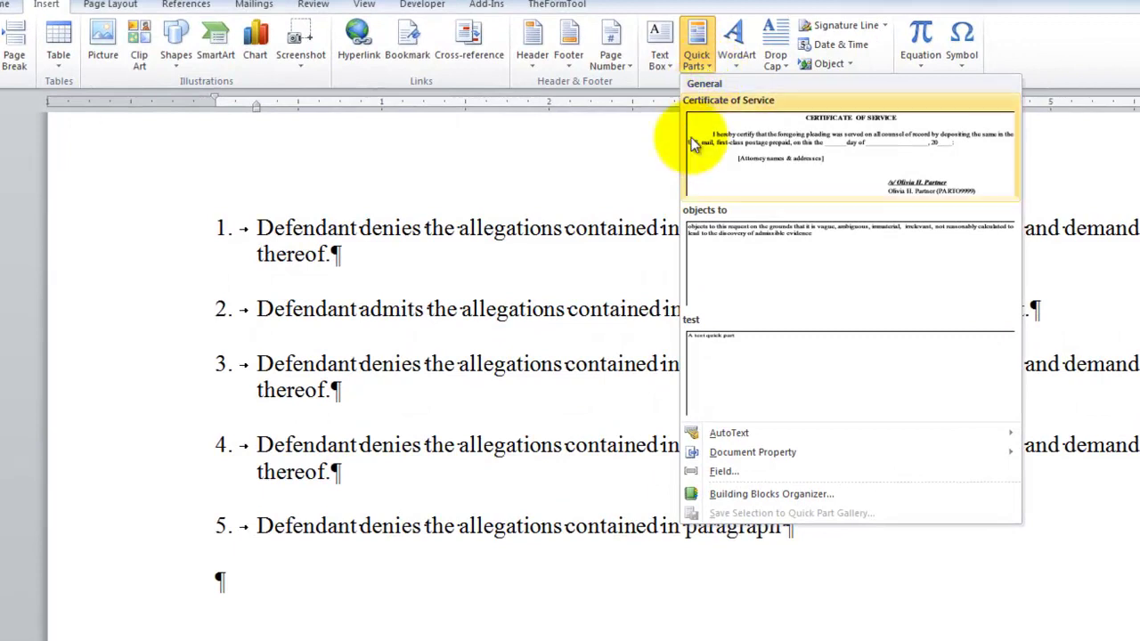
pyautogui.moveTo(752, 453)
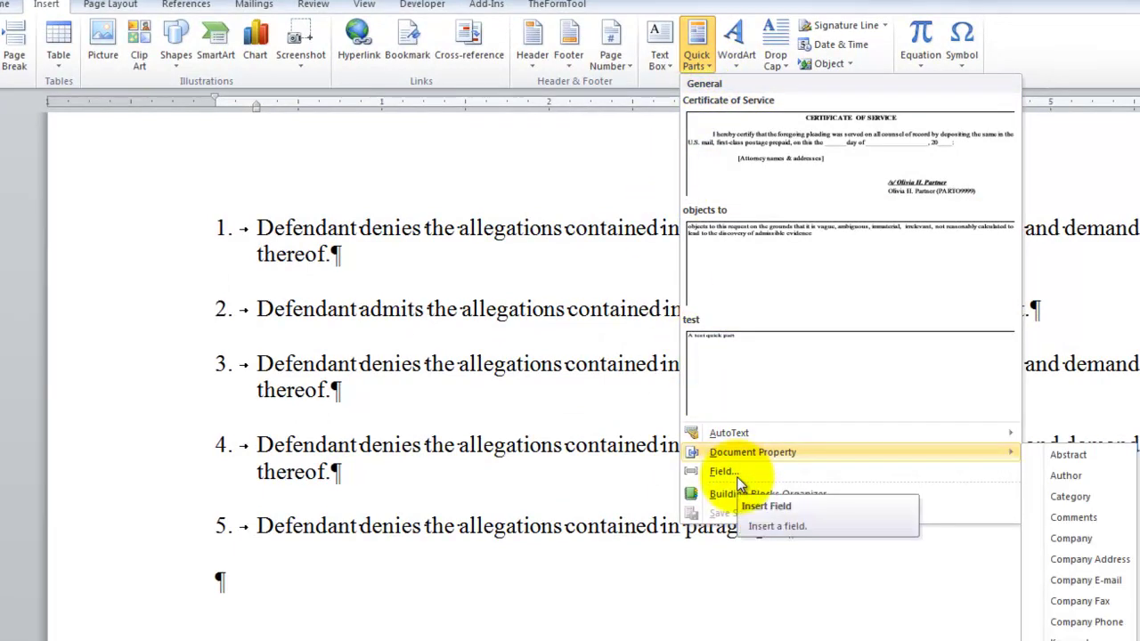
pyautogui.click(730, 476)
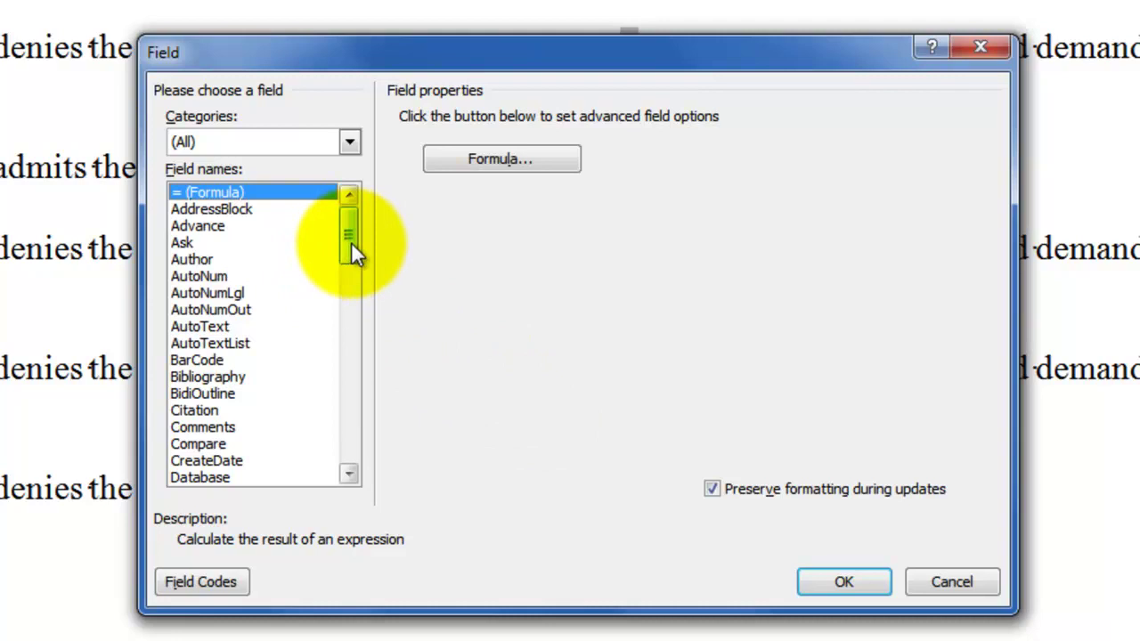
pyautogui.moveTo(351, 242); pyautogui.dragTo(369, 405)
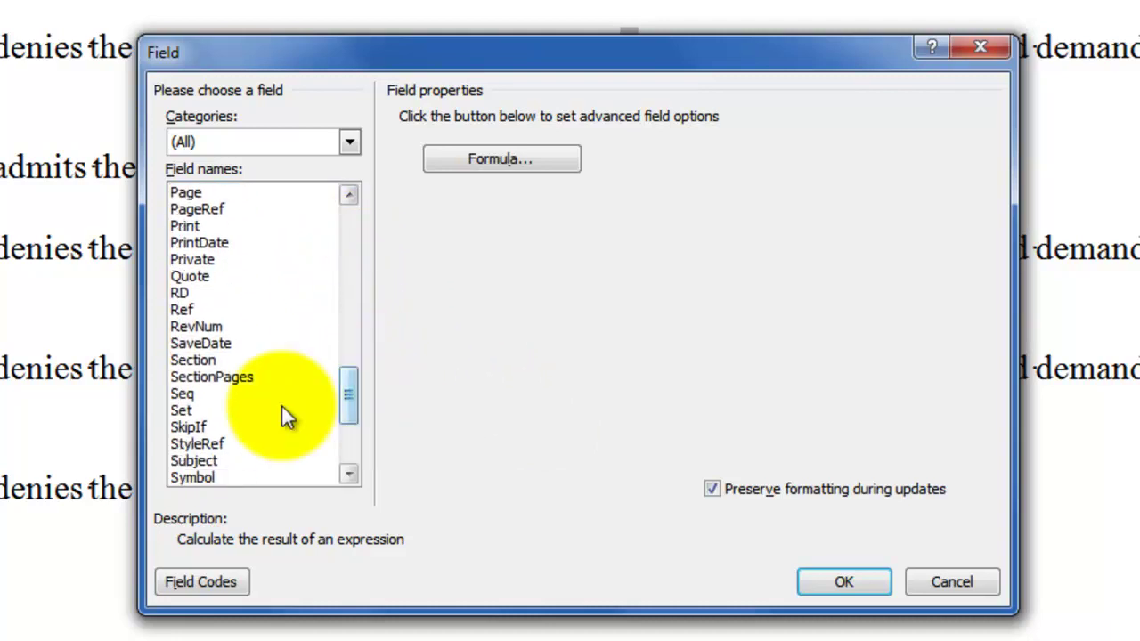
pyautogui.click(211, 445)
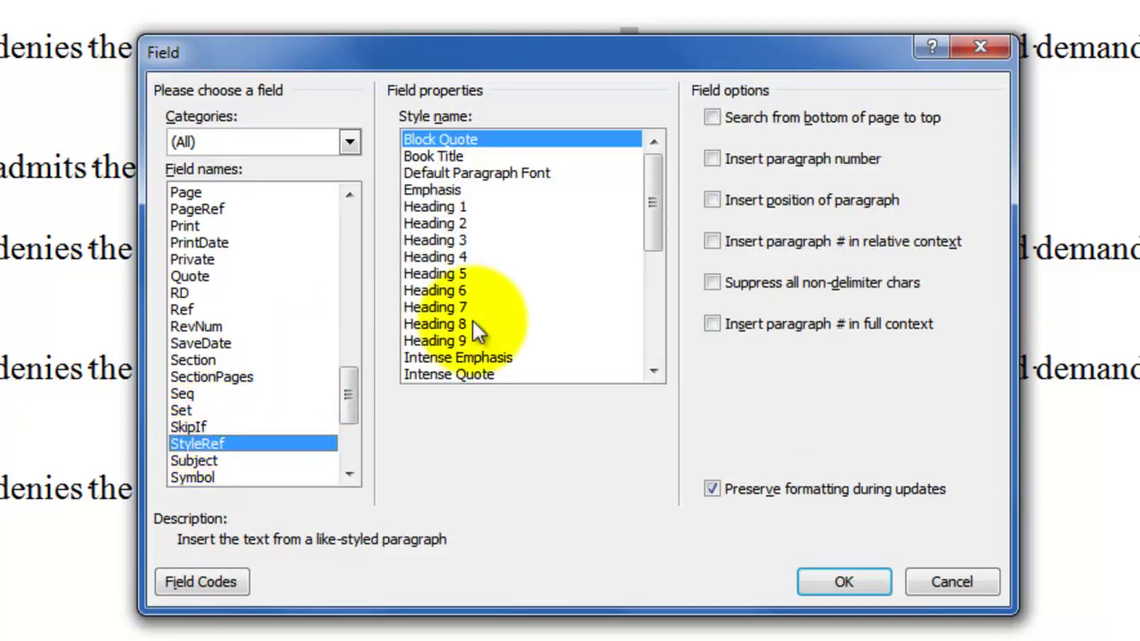
pyautogui.click(649, 332)
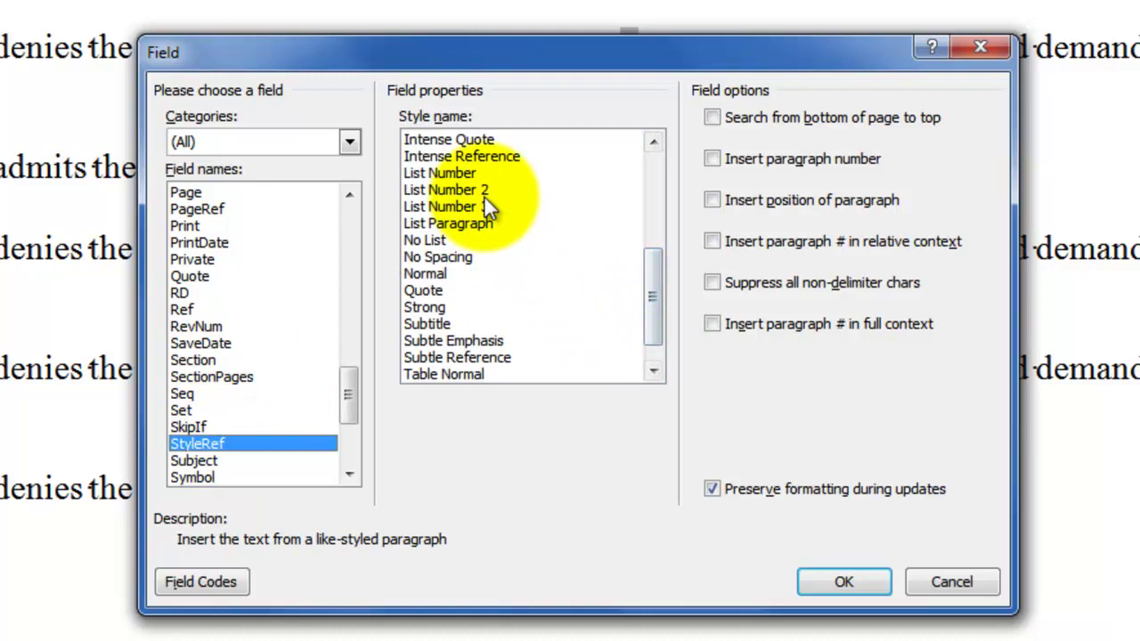
pyautogui.click(471, 174)
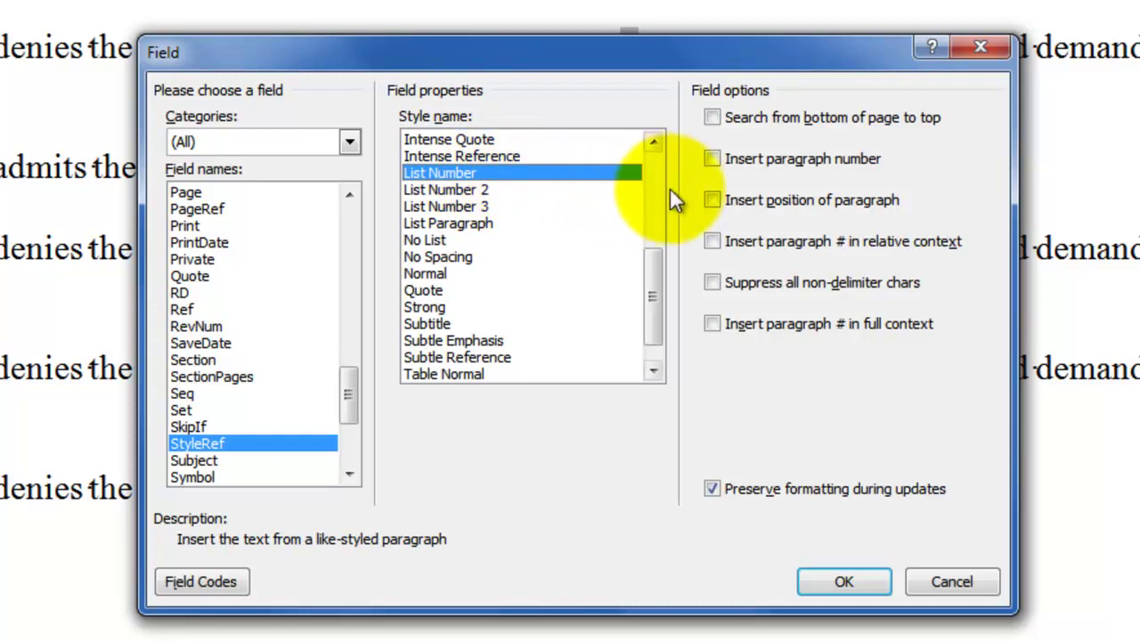
pyautogui.click(711, 159)
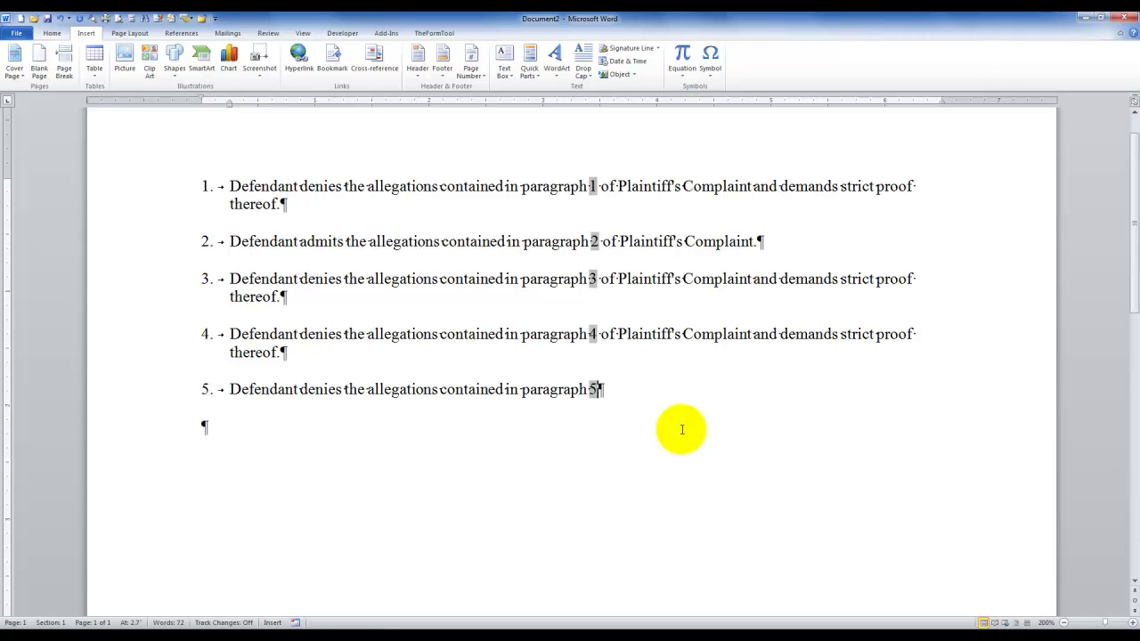
pyautogui.click(168, 398)
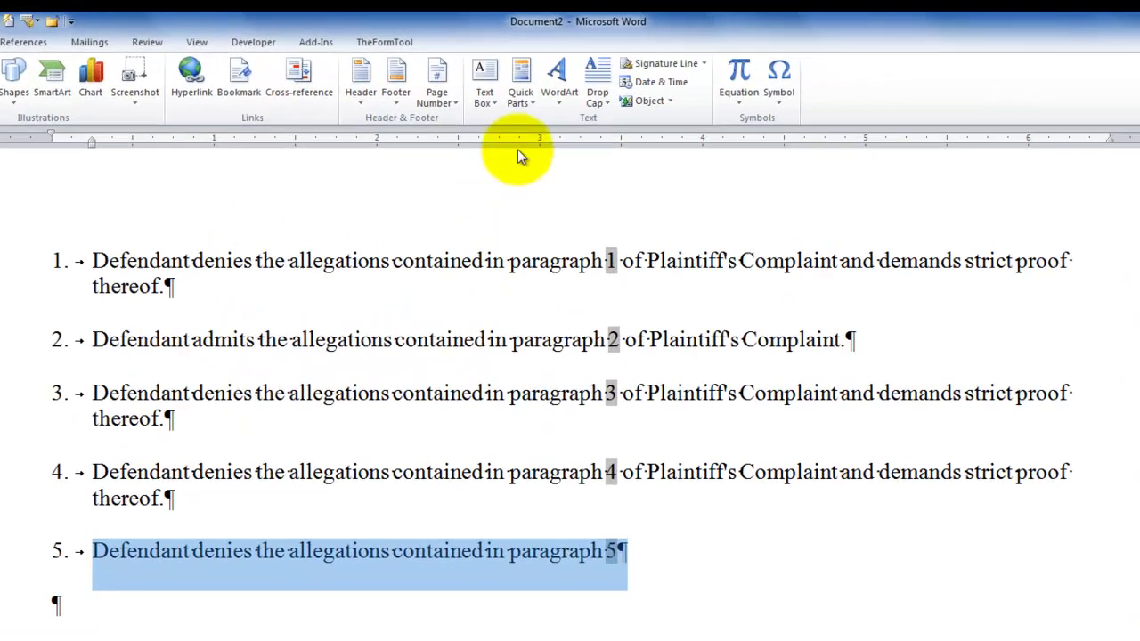
pyautogui.click(520, 89)
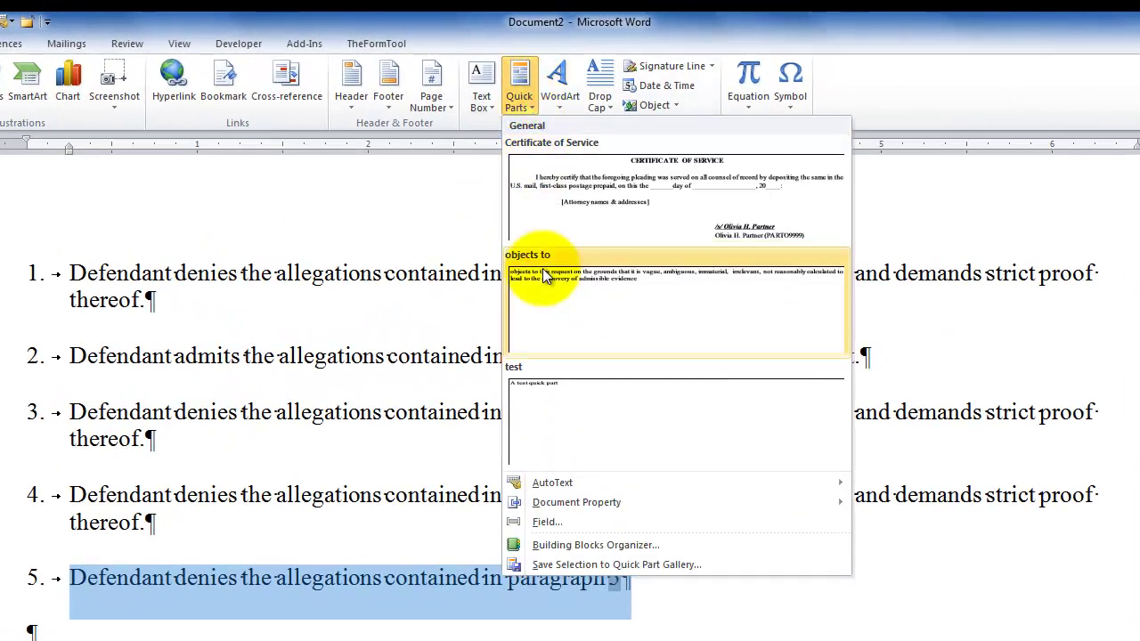
pyautogui.click(573, 564)
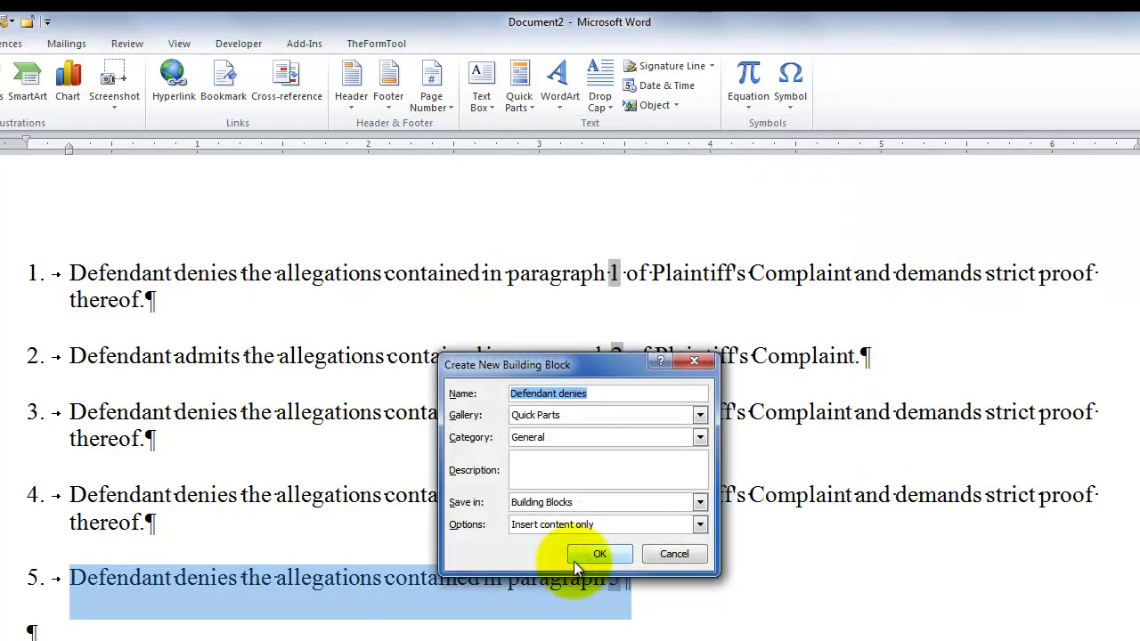
pyautogui.click(687, 554)
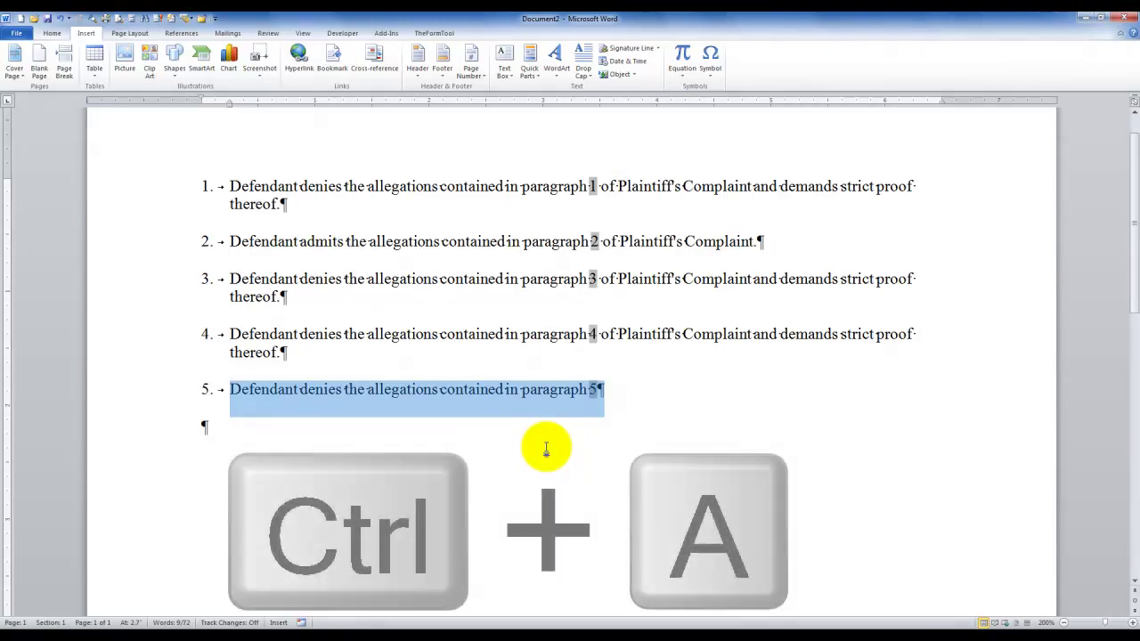
pyautogui.hotkey('ctrl', 'a')
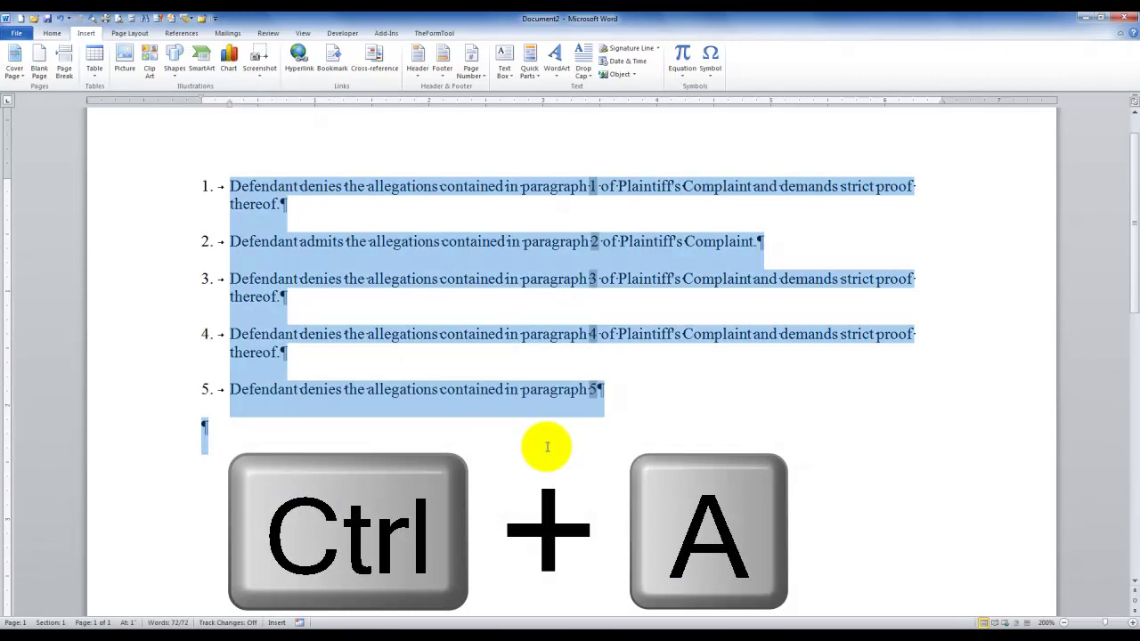
pyautogui.press('F9')
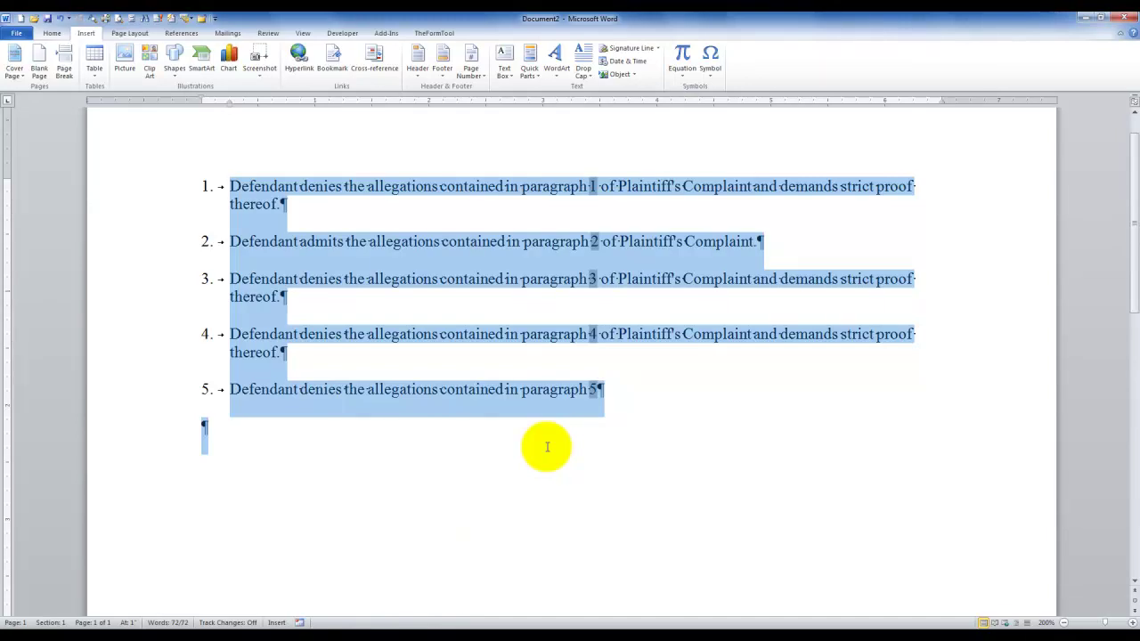
pyautogui.click(374, 186)
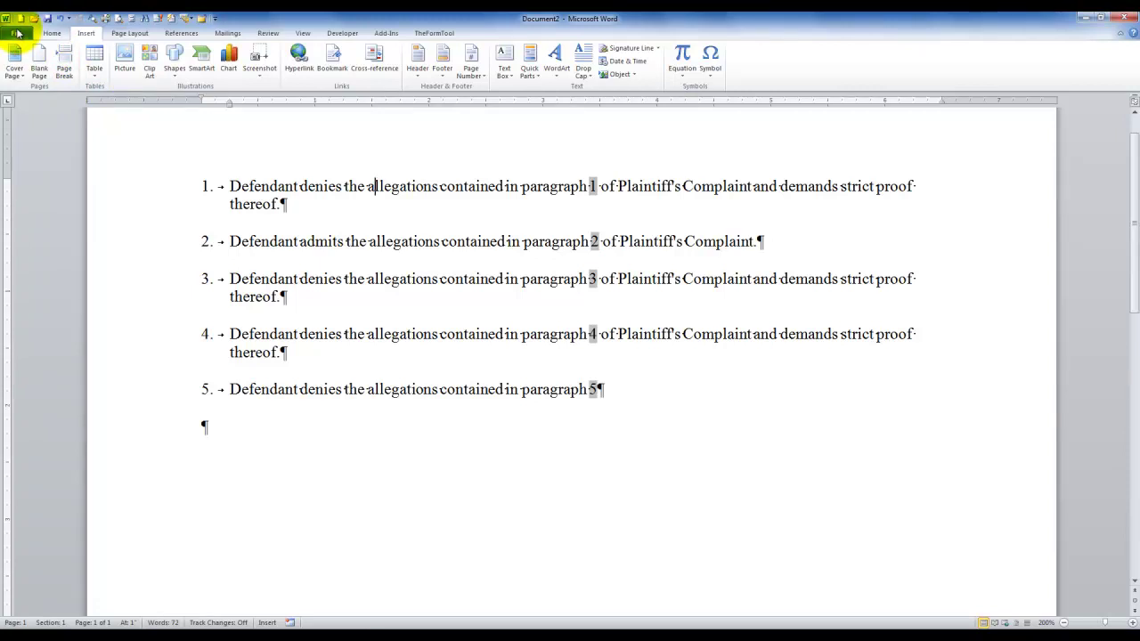
# - Open the Word Options dialog from the File menu
pyautogui.click(16, 33)
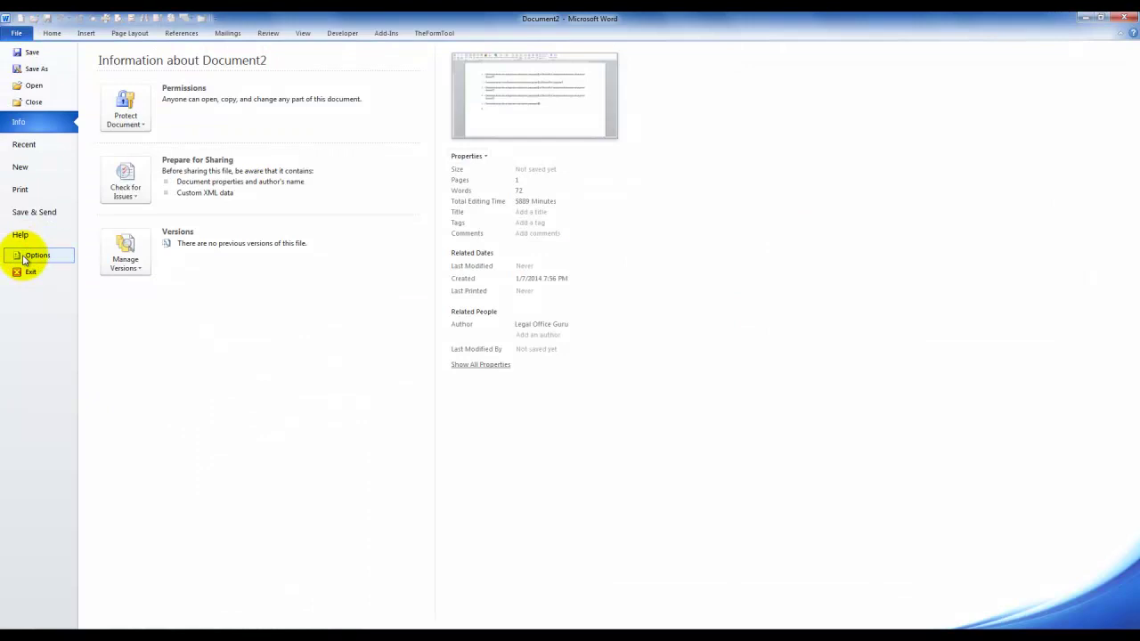
pyautogui.click(24, 257)
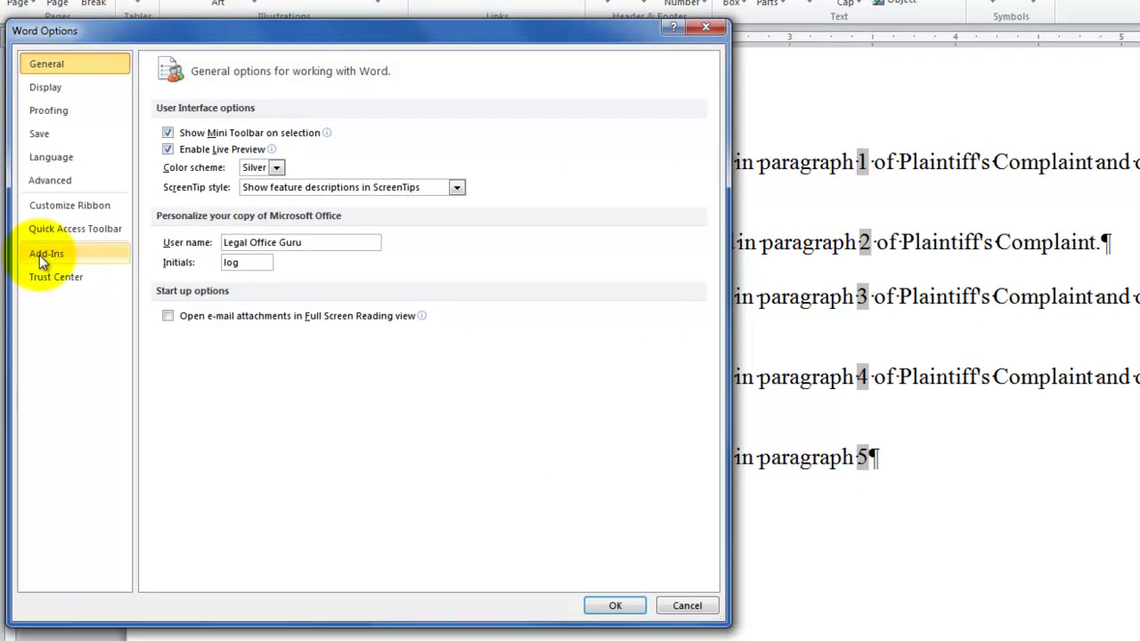
# - Set Field shading to Always under Advanced > Show document content
pyautogui.click(53, 189)
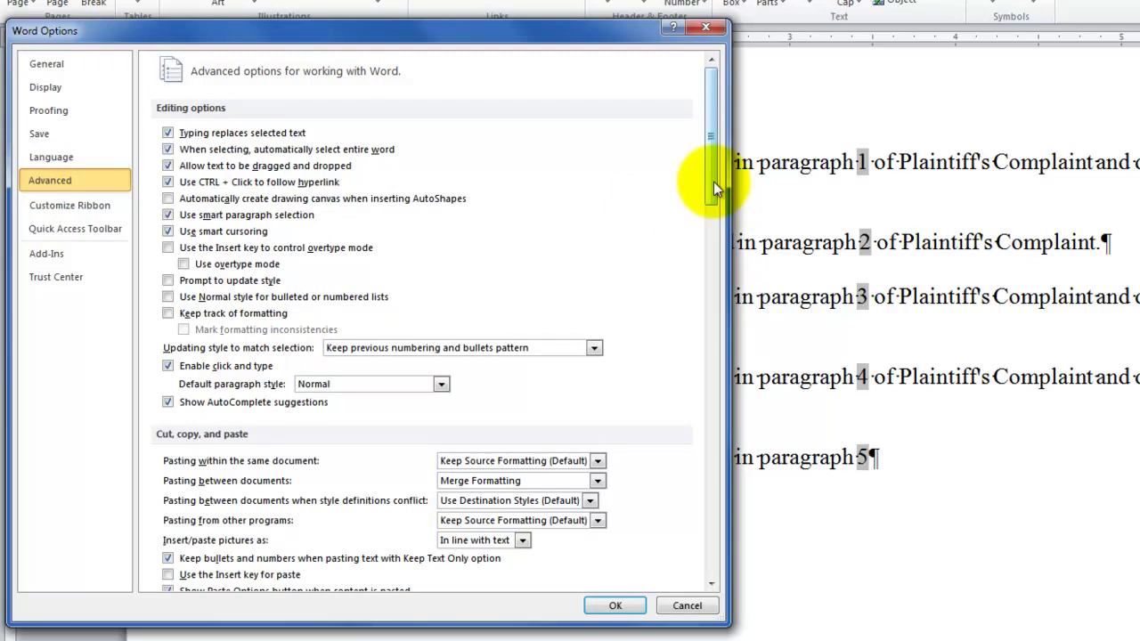
pyautogui.moveTo(713, 182); pyautogui.dragTo(708, 307)
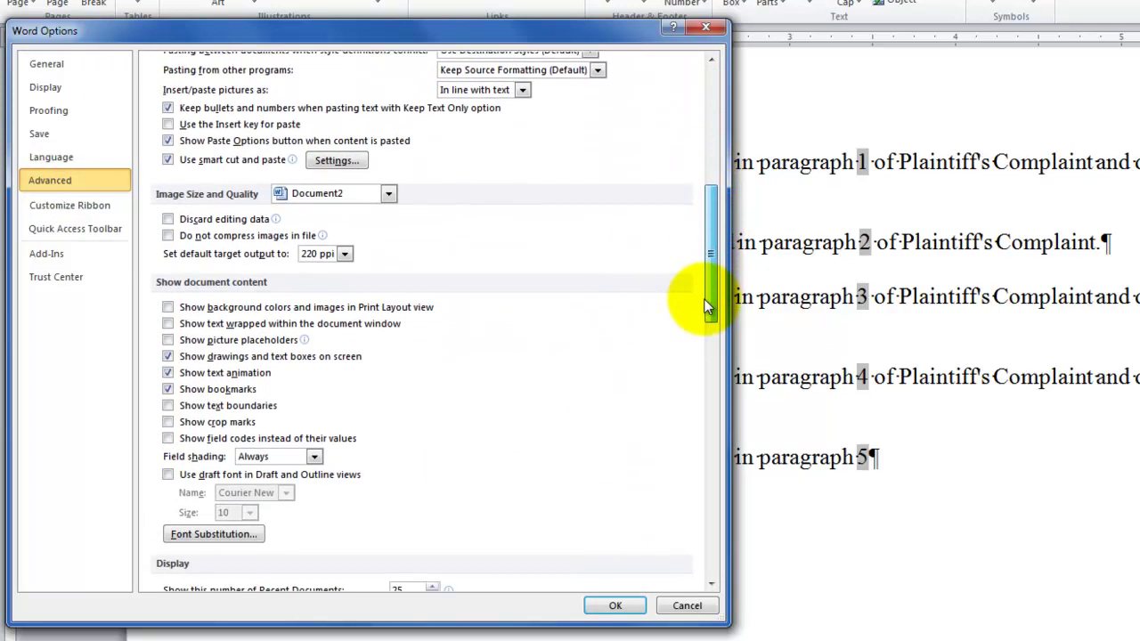
pyautogui.click(314, 456)
pyautogui.click(313, 456)
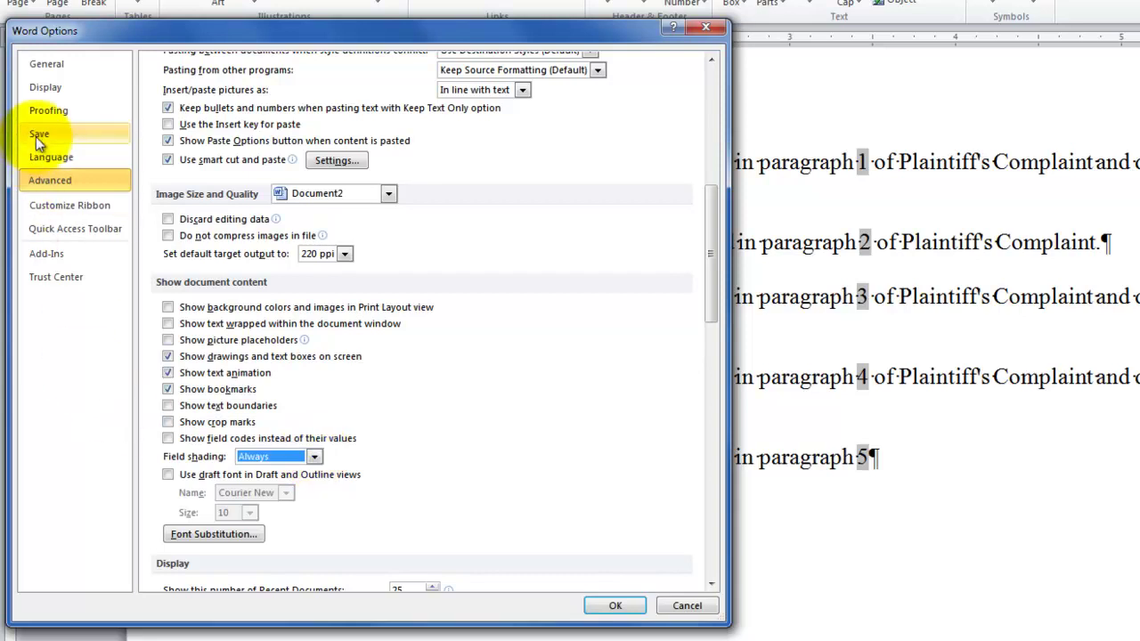
# - Keep Update fields before printing enabled under Display and close the Options dialog
pyautogui.click(49, 88)
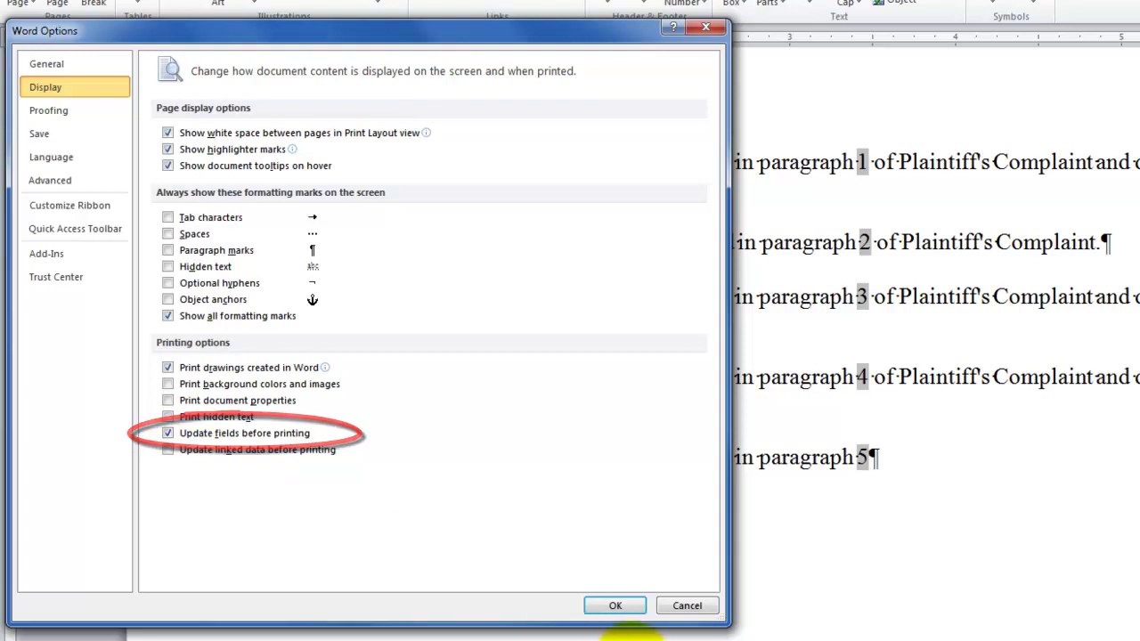
pyautogui.click(623, 605)
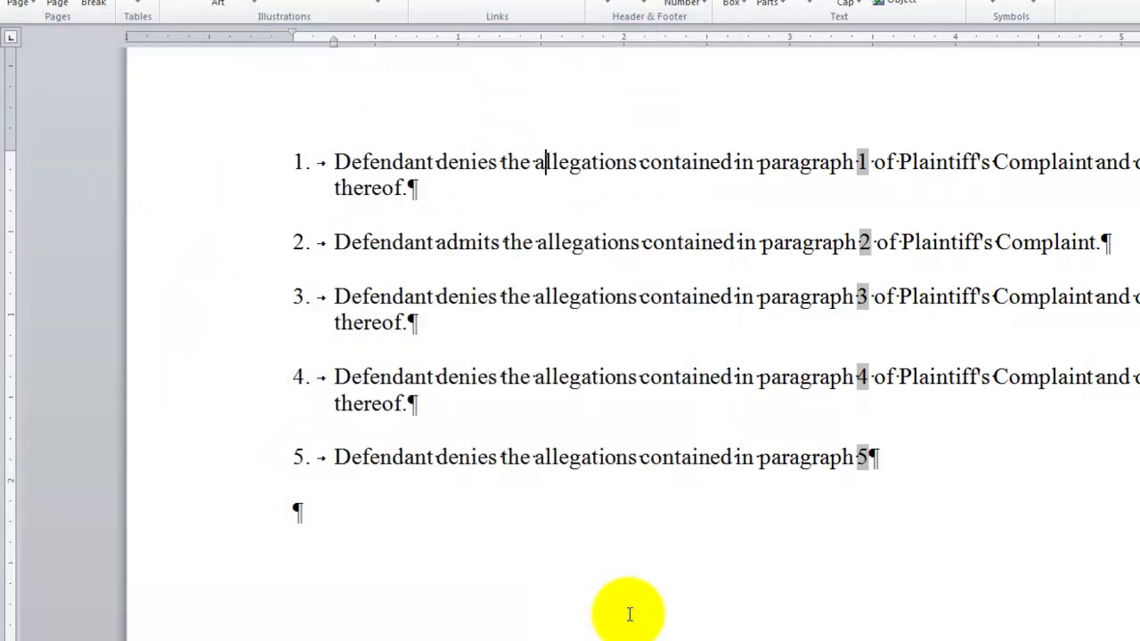